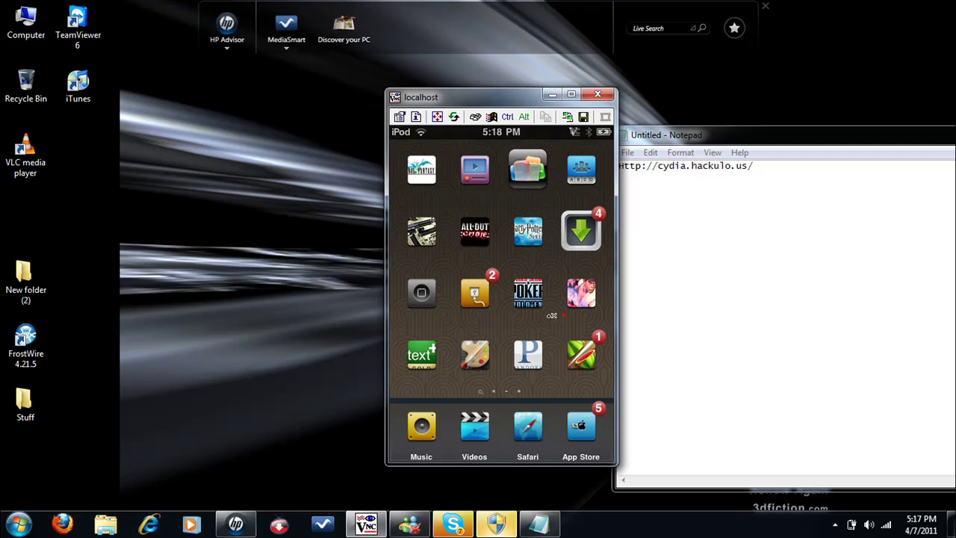
- Find and launch Cydia from the home screen, then open Sources under Manage
left_click_drag(537, 316, 490, 328)
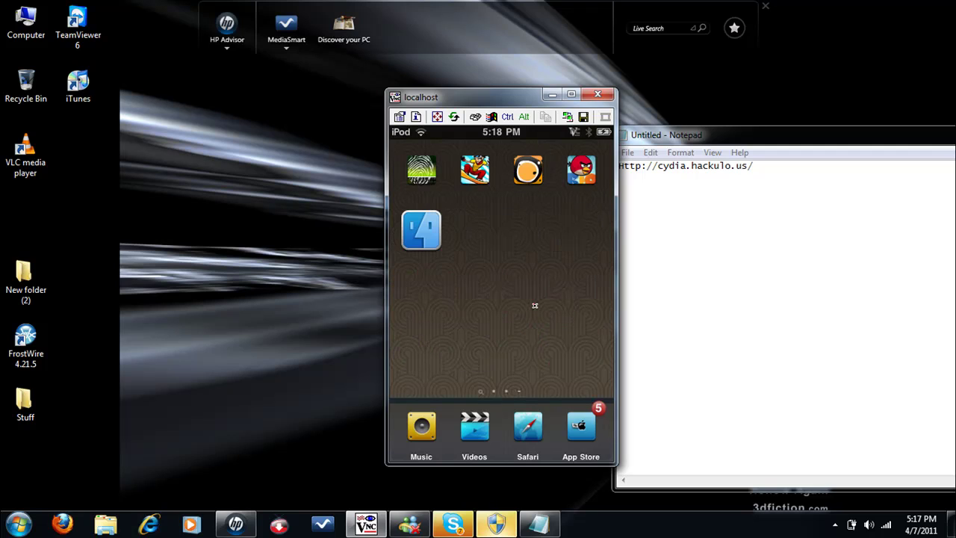
left_click_drag(533, 304, 567, 298)
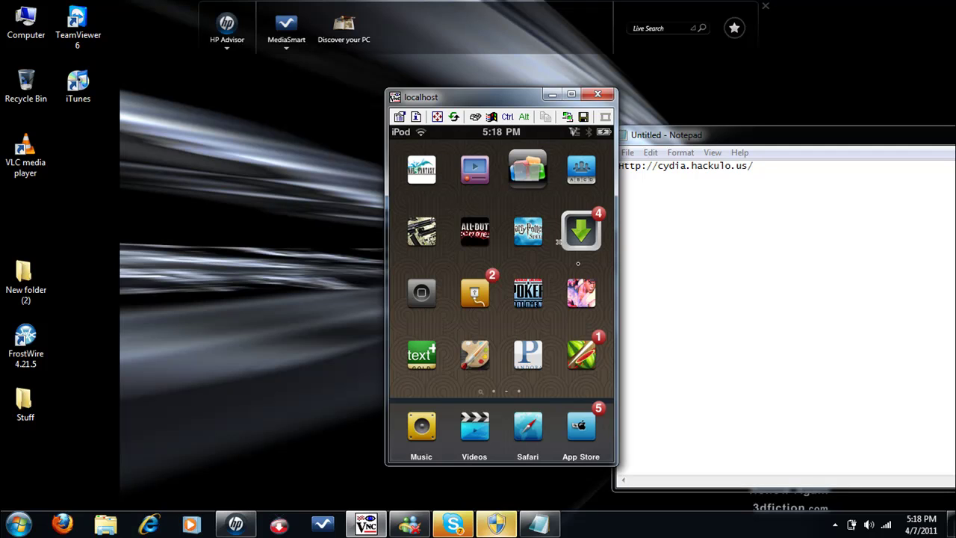
mouse_move(556, 265)
left_mouse_down()
mouse_move(530, 254)
mouse_move(529, 220)
left_mouse_up()
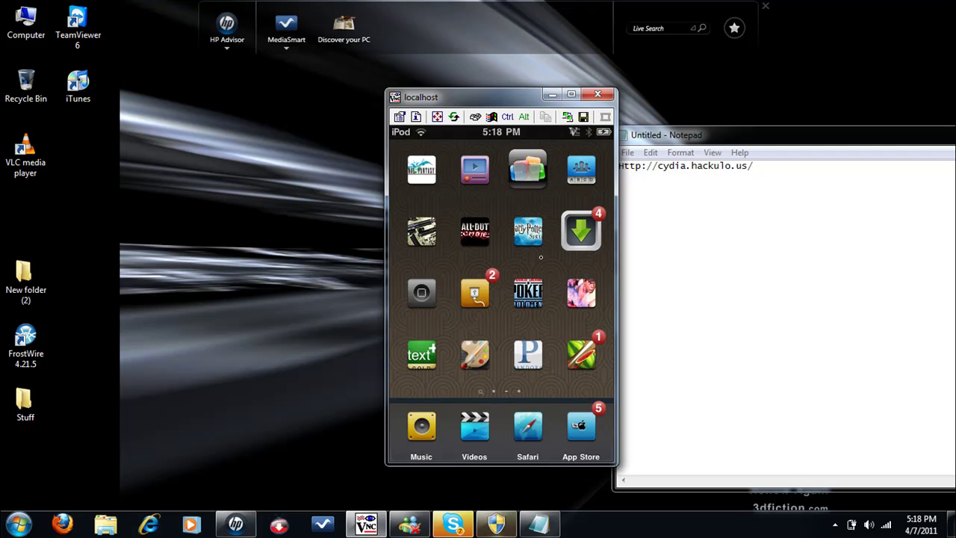
left_click(474, 297)
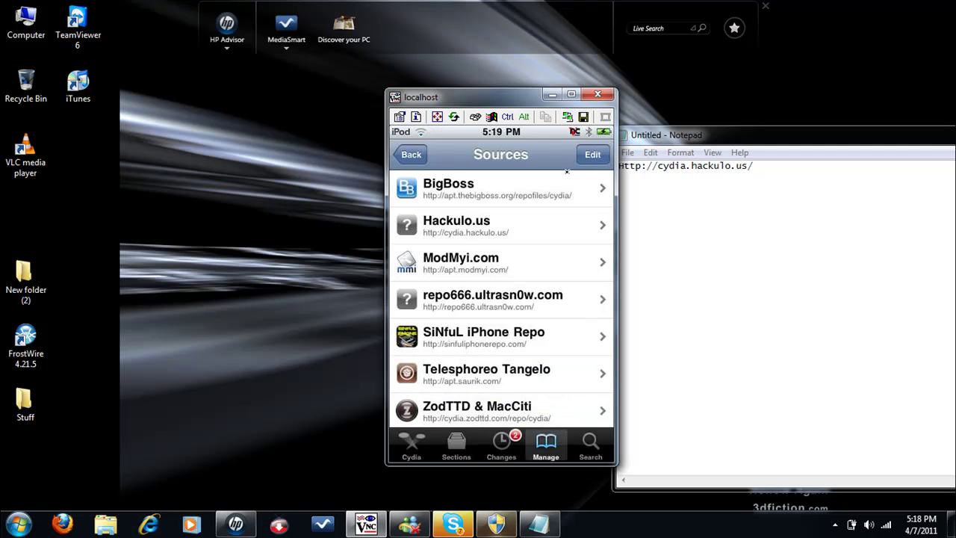
left_click(554, 445)
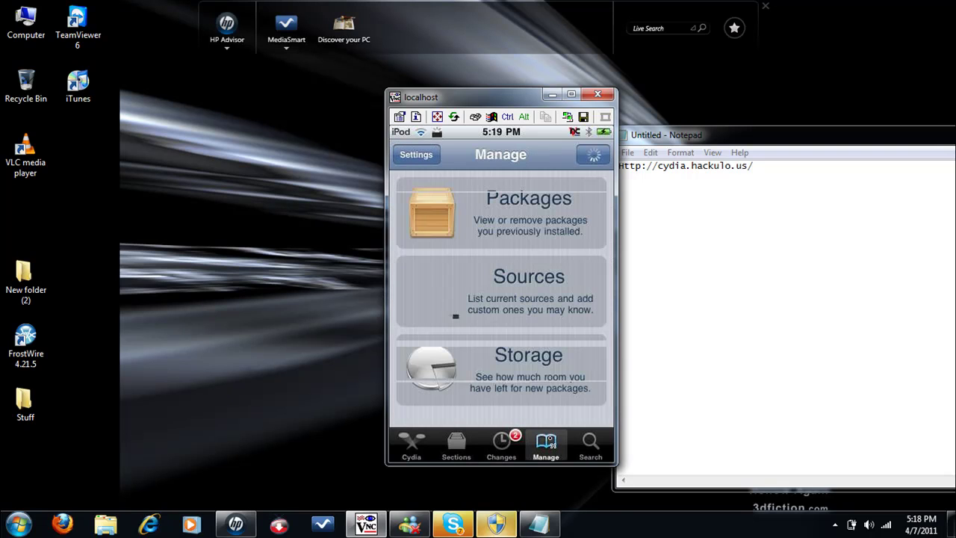
left_click(503, 313)
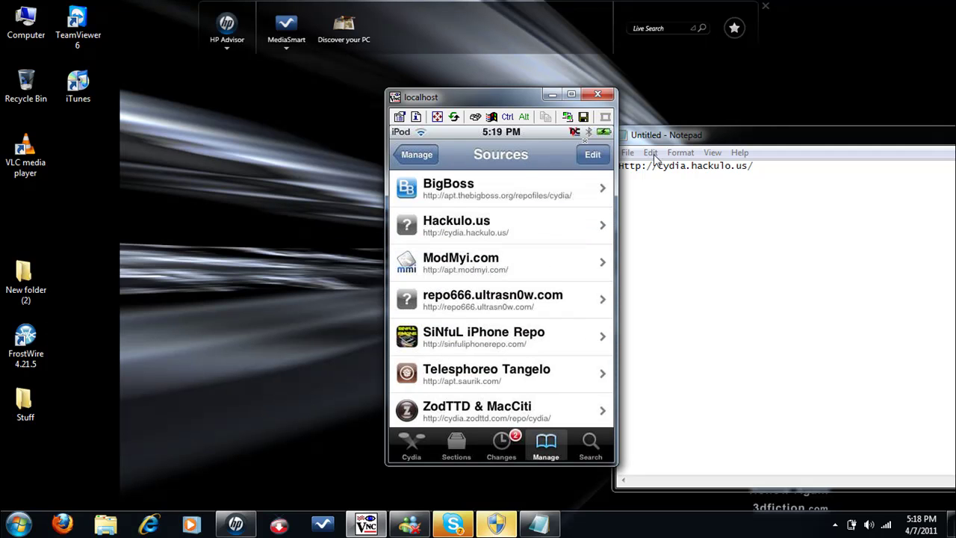
left_click(589, 154)
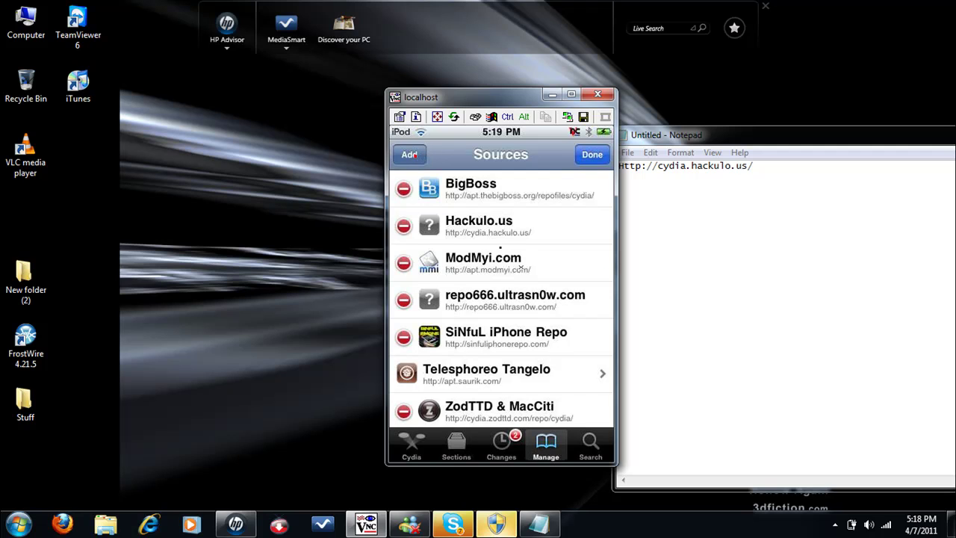
left_click(409, 155)
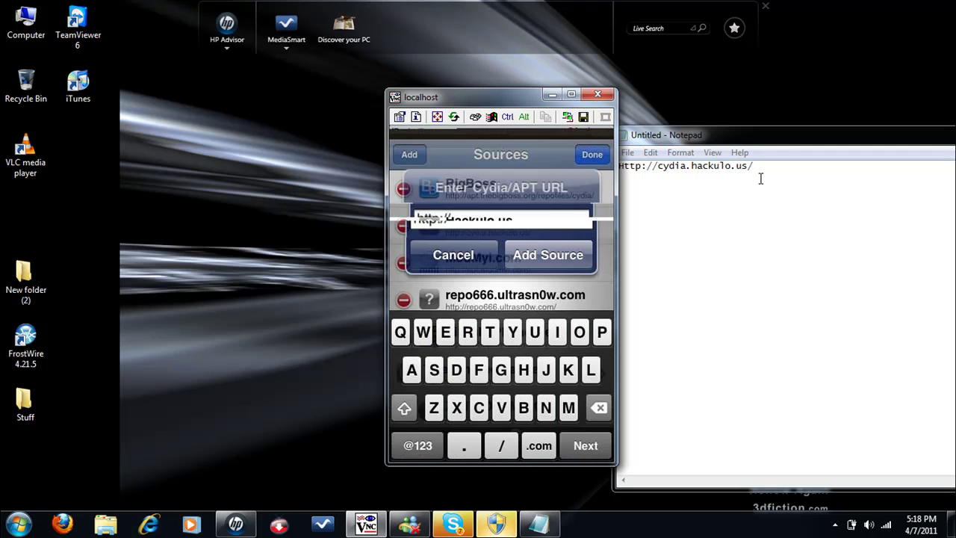
left_click_drag(760, 178, 620, 165)
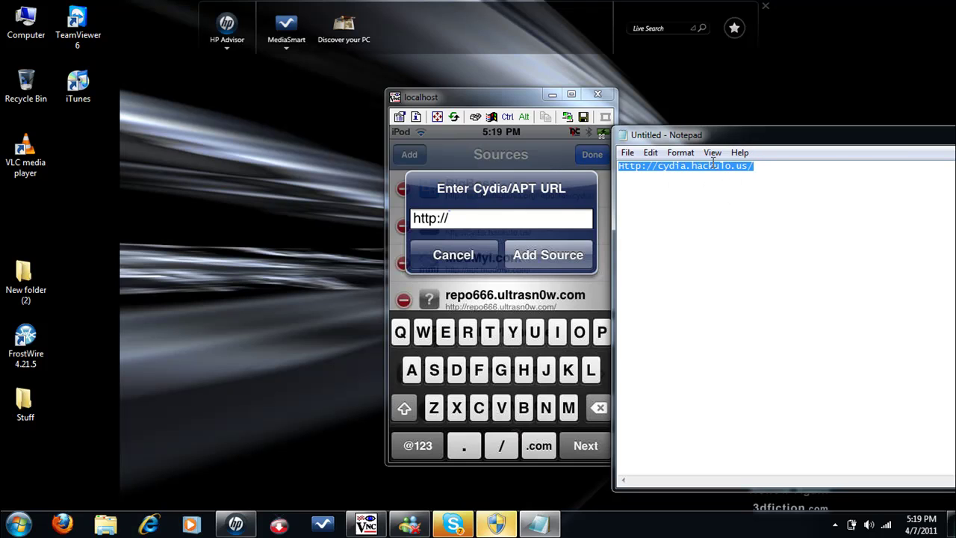
left_click(536, 218)
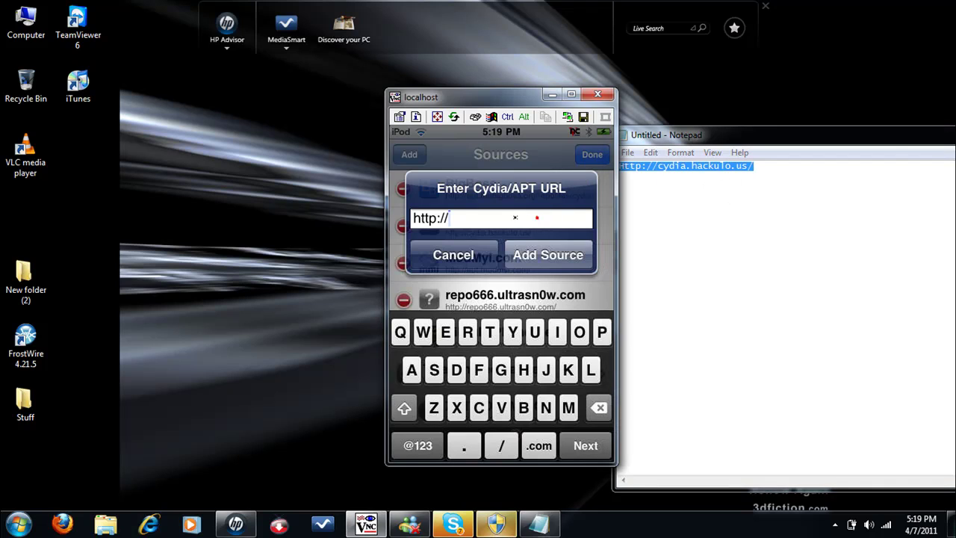
left_click(463, 256)
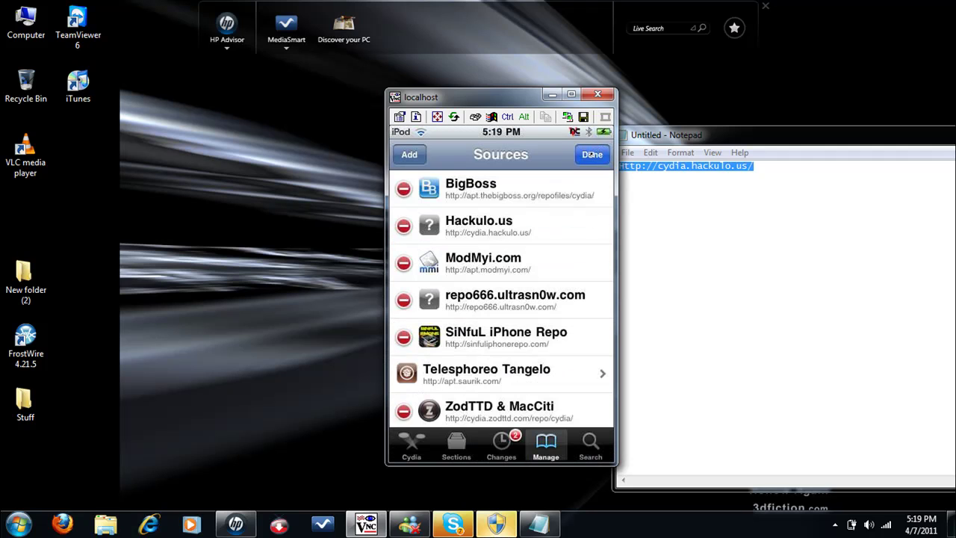
left_click(591, 154)
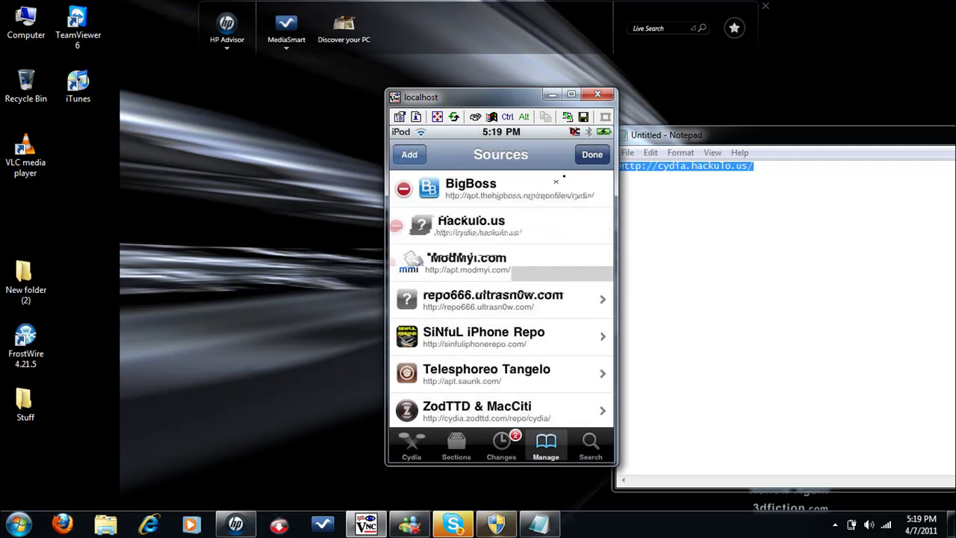
- Open the Hackulo.us source and scroll to the Installous 4 (version 4.4) details page
left_click(499, 231)
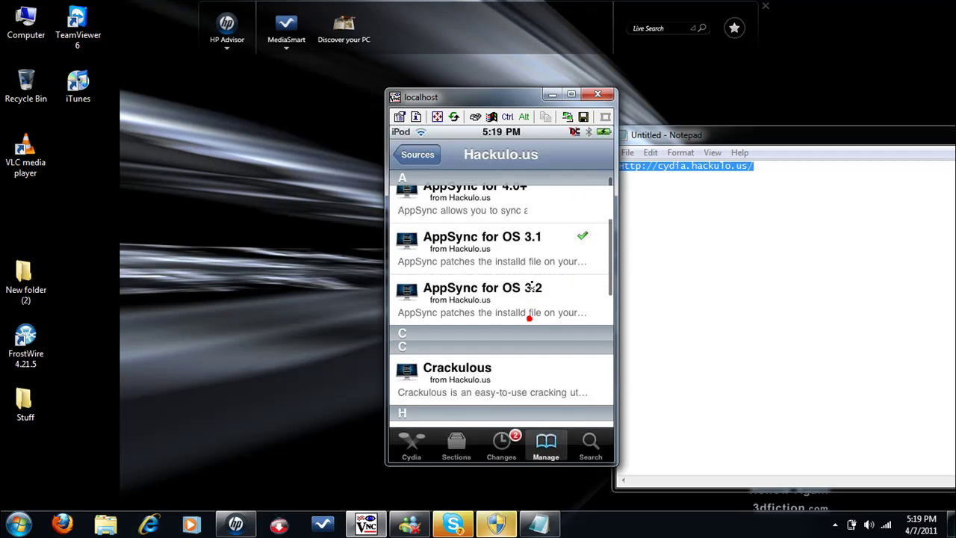
scroll(527, 314, "down", 2)
scroll(509, 353, "down", 3)
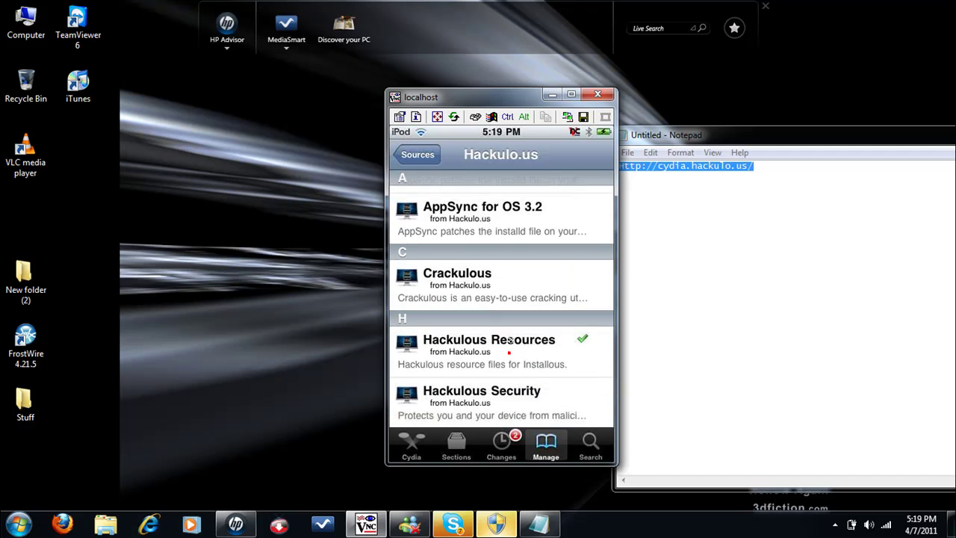
scroll(510, 352, "down", 3)
scroll(513, 410, "down", 3)
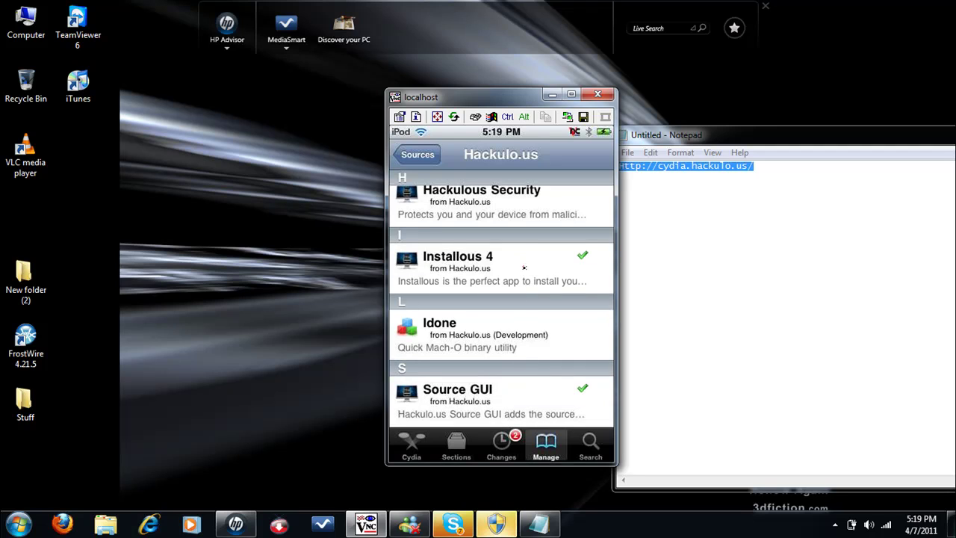
left_click(523, 266)
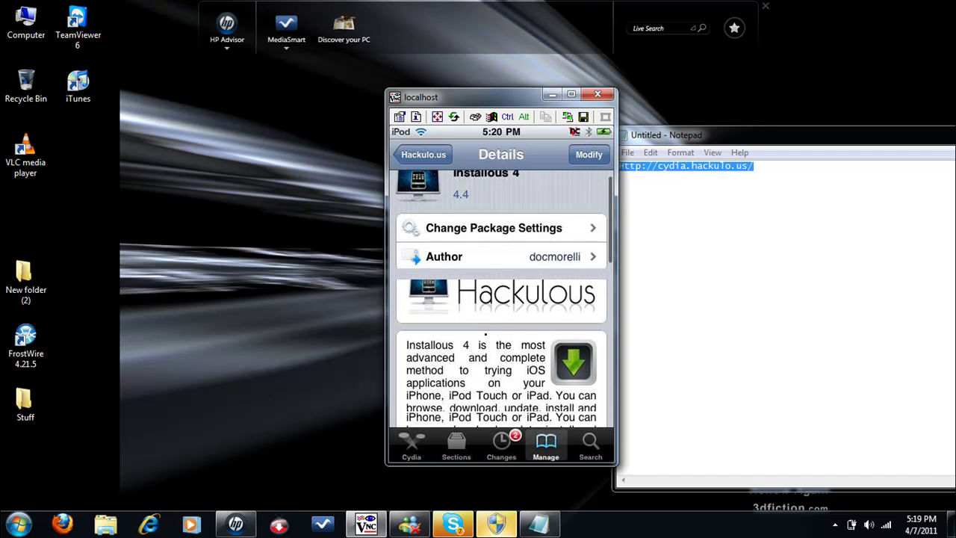
- Scroll the Installous details page, then exit Cydia to the home screen showing Installous
left_click_drag(482, 385, 485, 334)
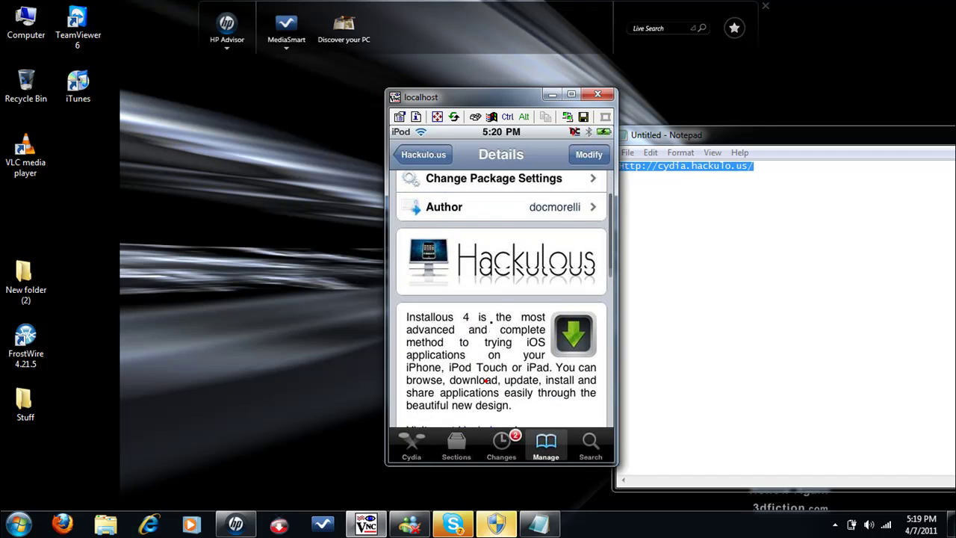
left_click_drag(486, 382, 489, 322)
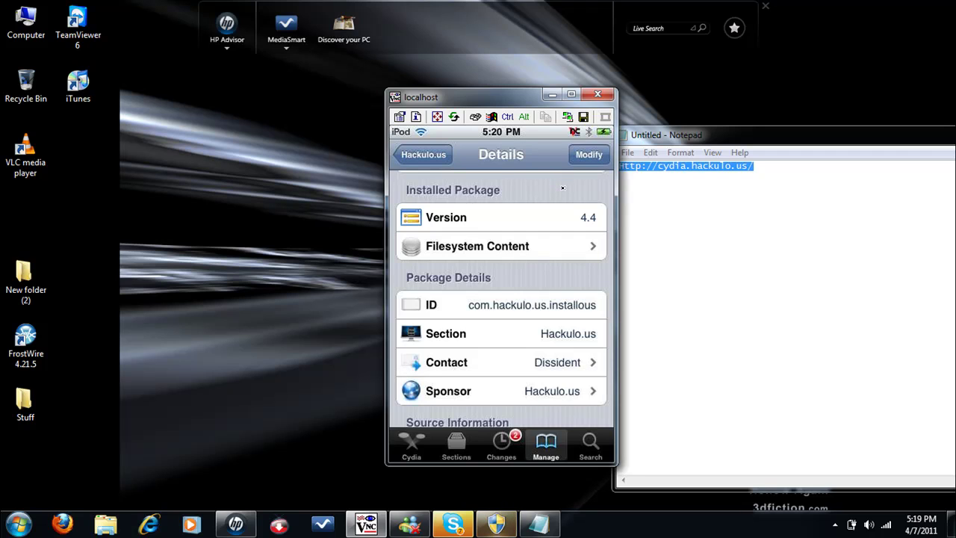
left_click_drag(562, 233, 562, 321)
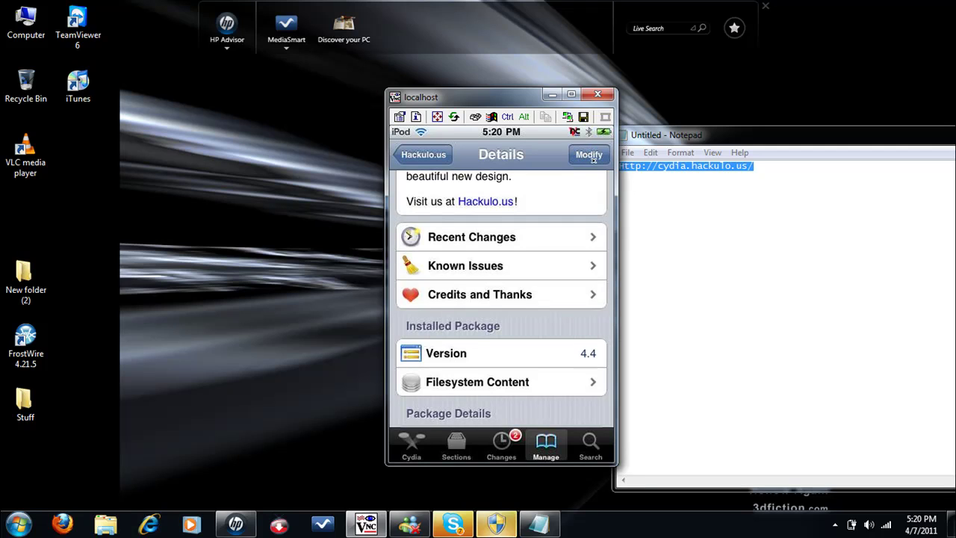
scroll(597, 154, "up", 5)
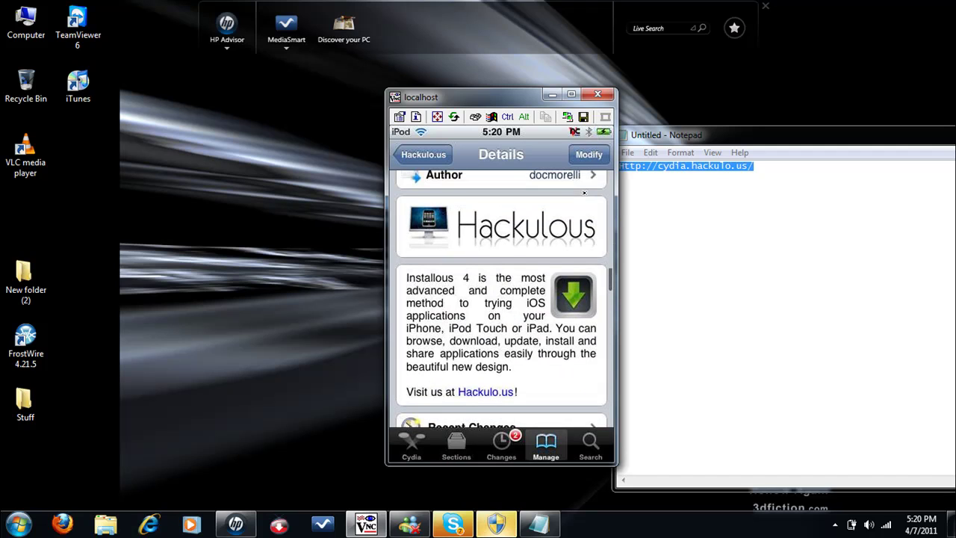
right_click(584, 191)
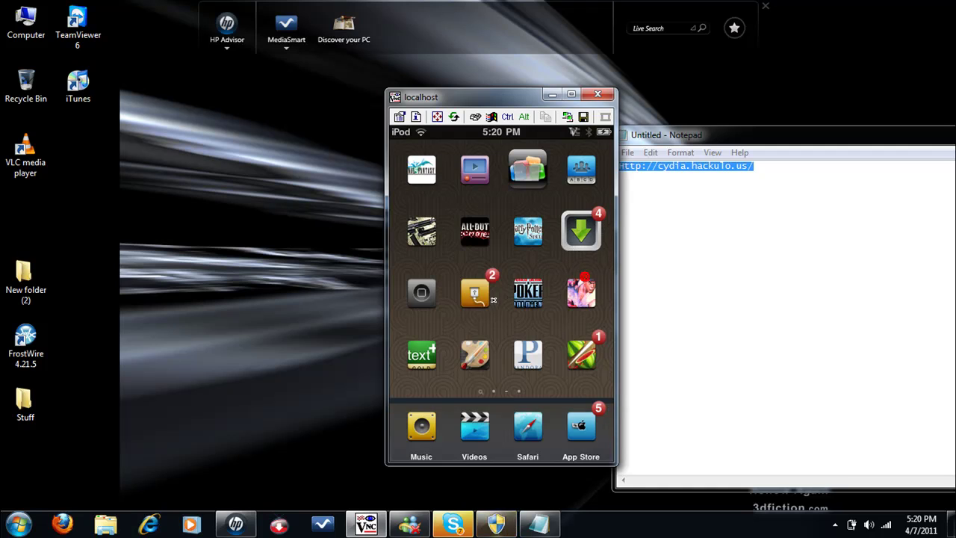
left_click_drag(550, 299, 511, 279)
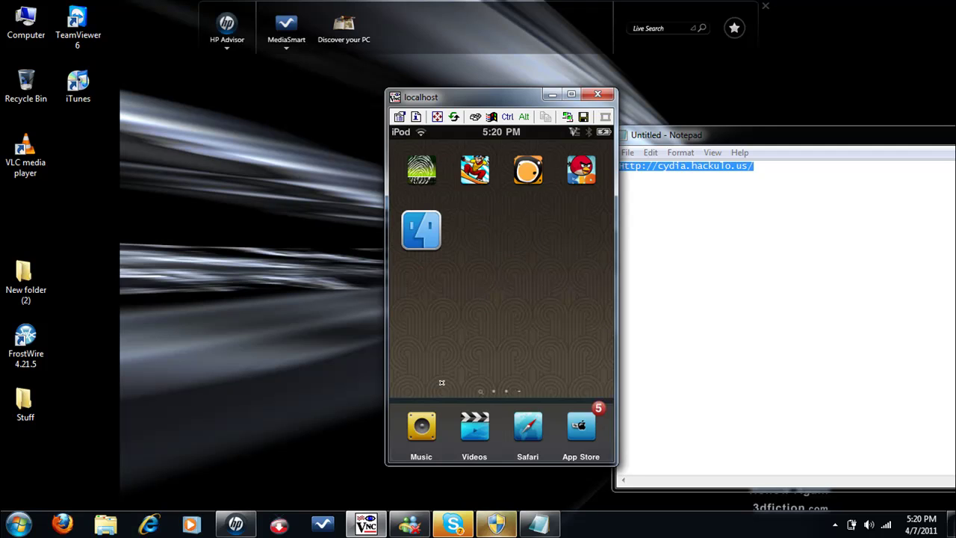
left_click_drag(442, 383, 498, 391)
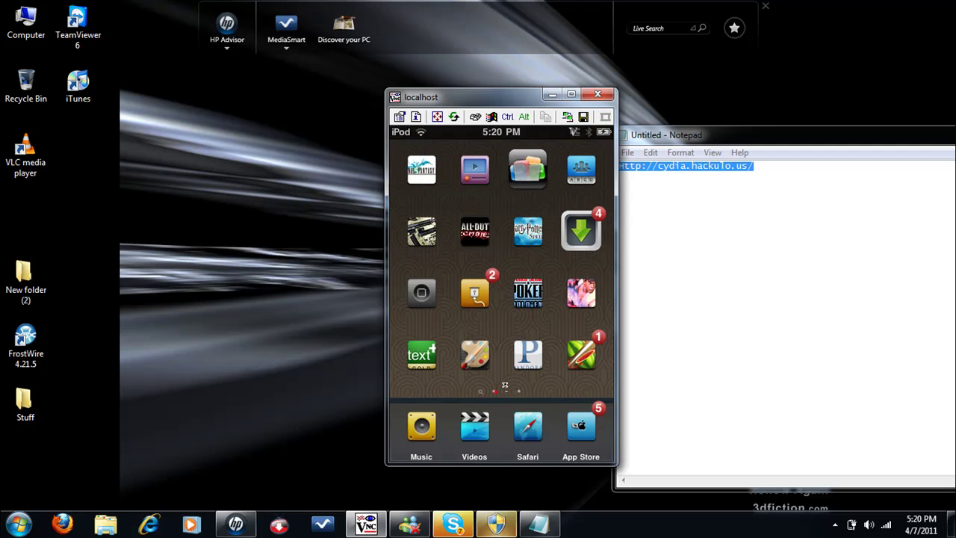
left_click_drag(514, 375, 516, 309)
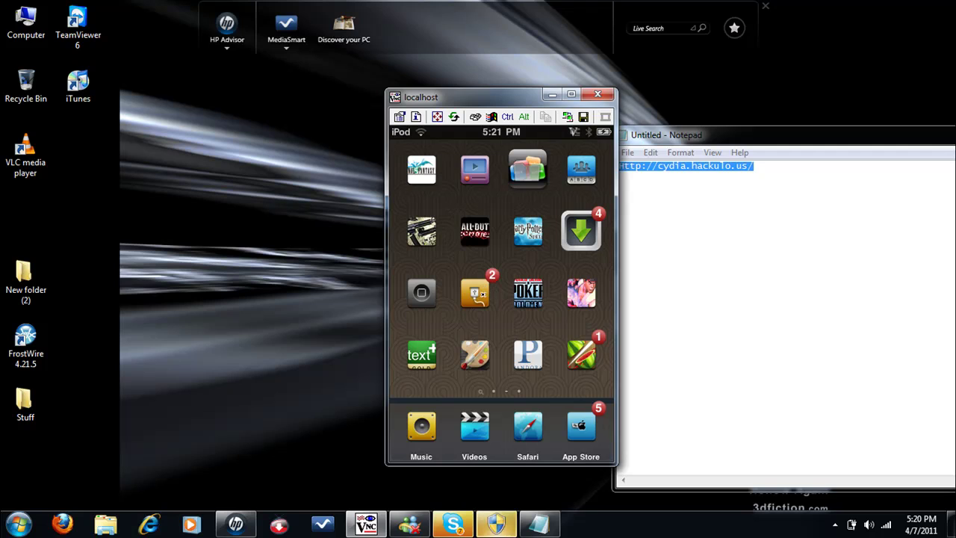
- Relaunch Cydia and scroll its Sections list down past System to the Themes sections
left_click(475, 293)
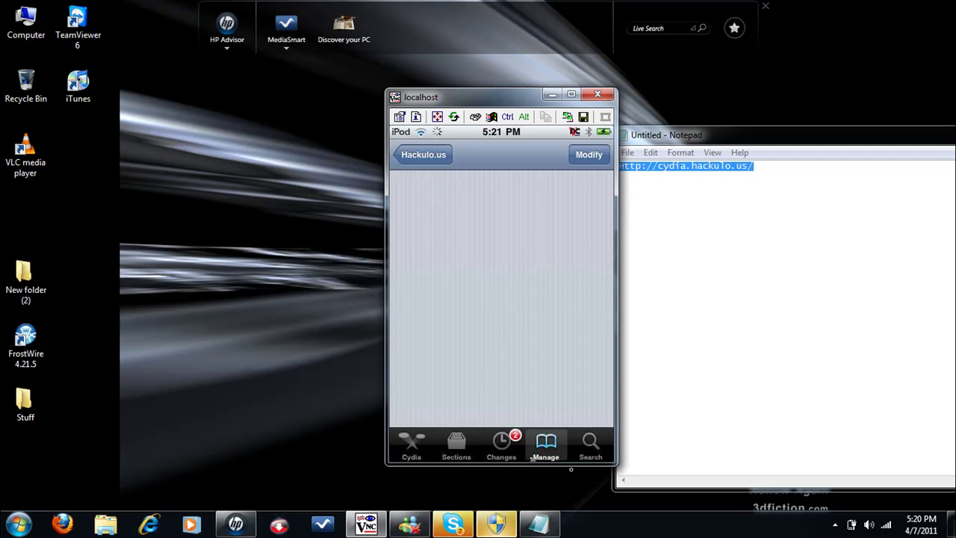
left_click(592, 457)
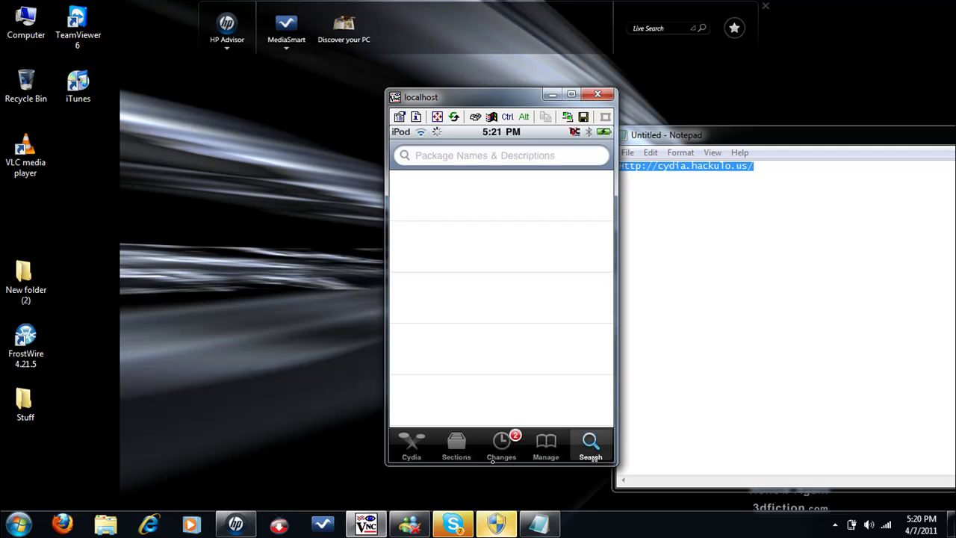
left_click(471, 449)
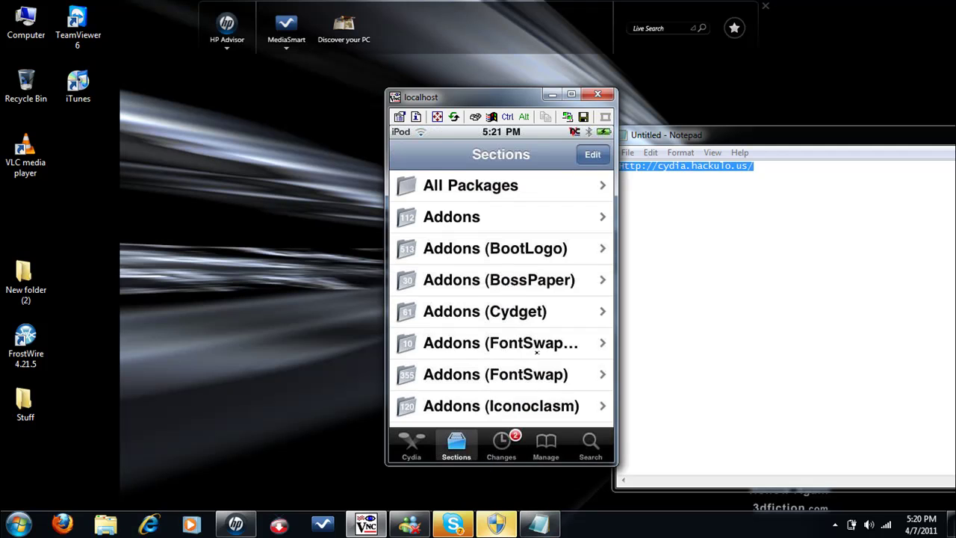
left_click_drag(536, 352, 545, 224)
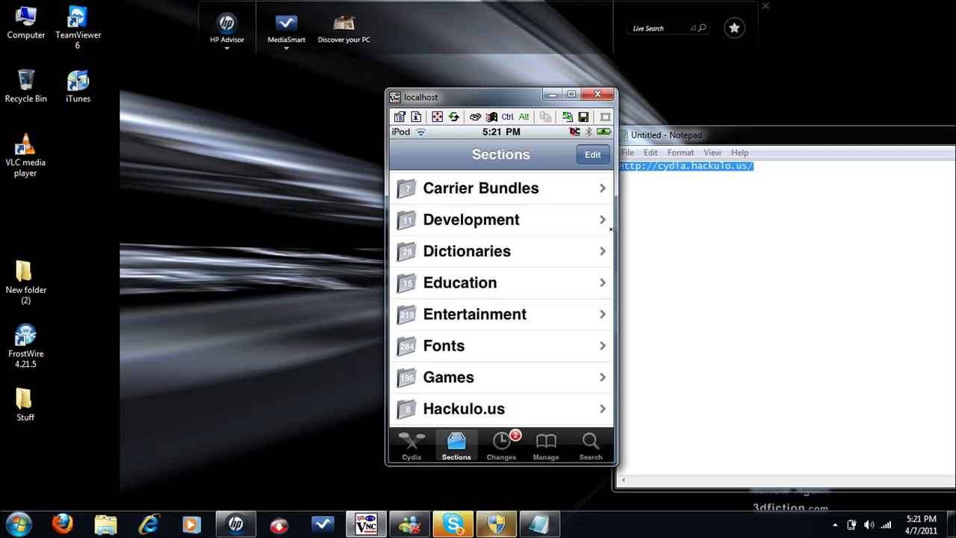
left_click_drag(589, 369, 589, 321)
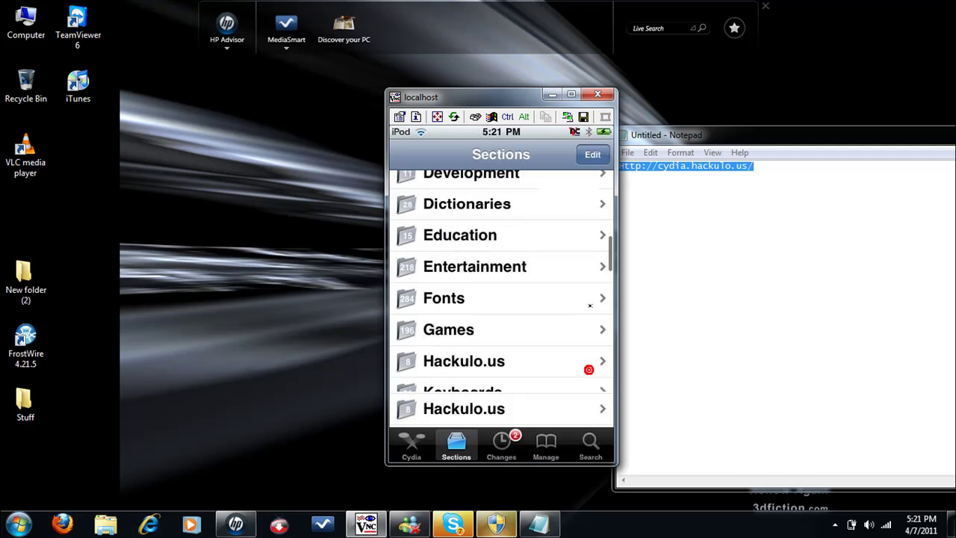
left_click_drag(561, 383, 558, 302)
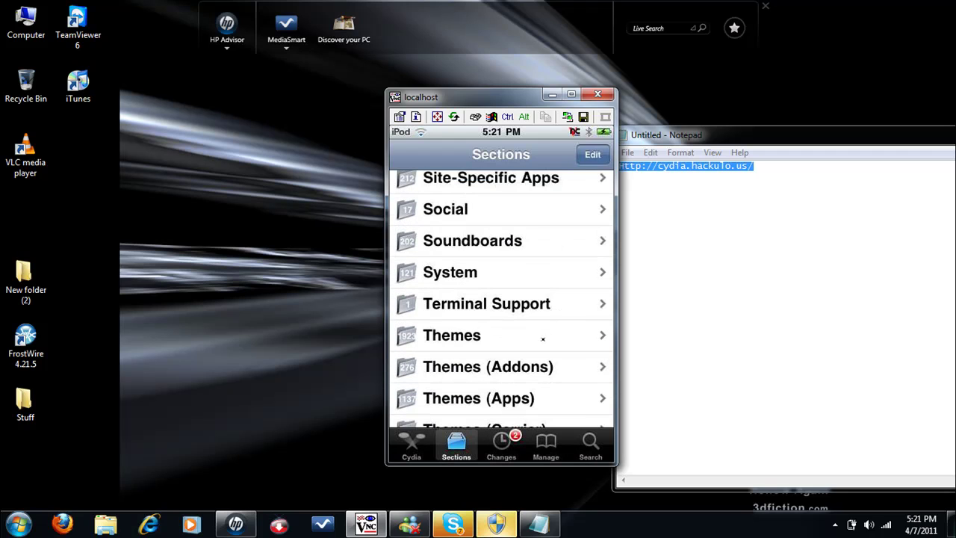
- Browse the packages in the Themes section, then leave Cydia for the home screen
left_click(543, 339)
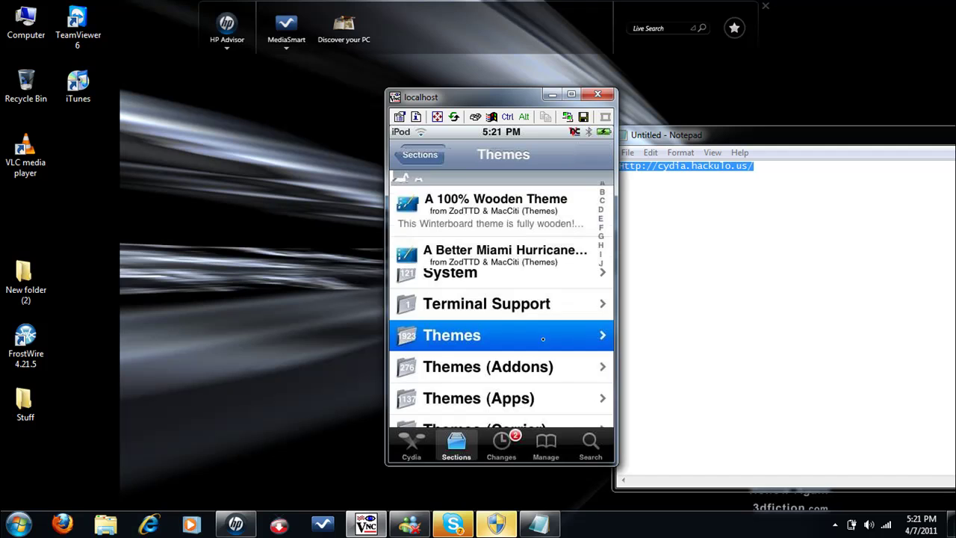
left_click_drag(545, 332, 544, 269)
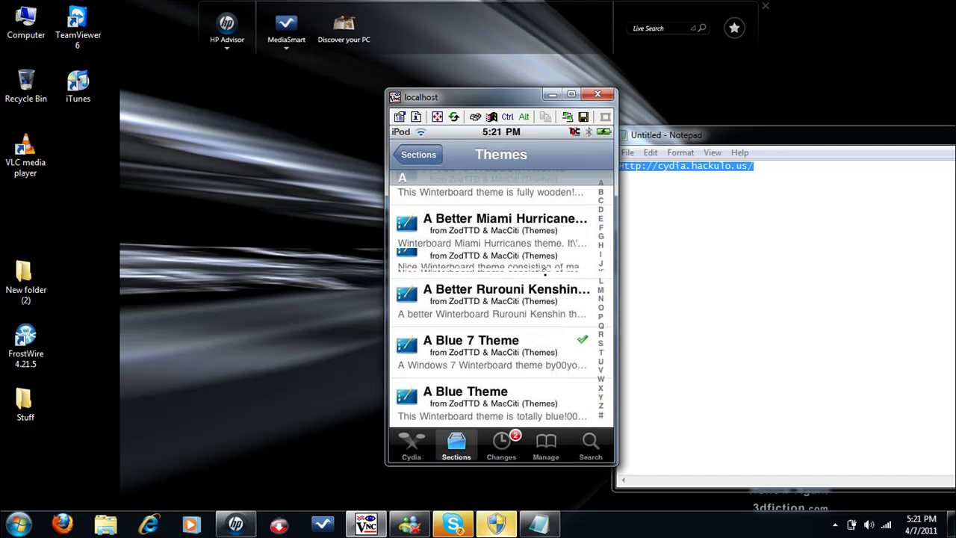
left_click_drag(547, 314, 519, 222)
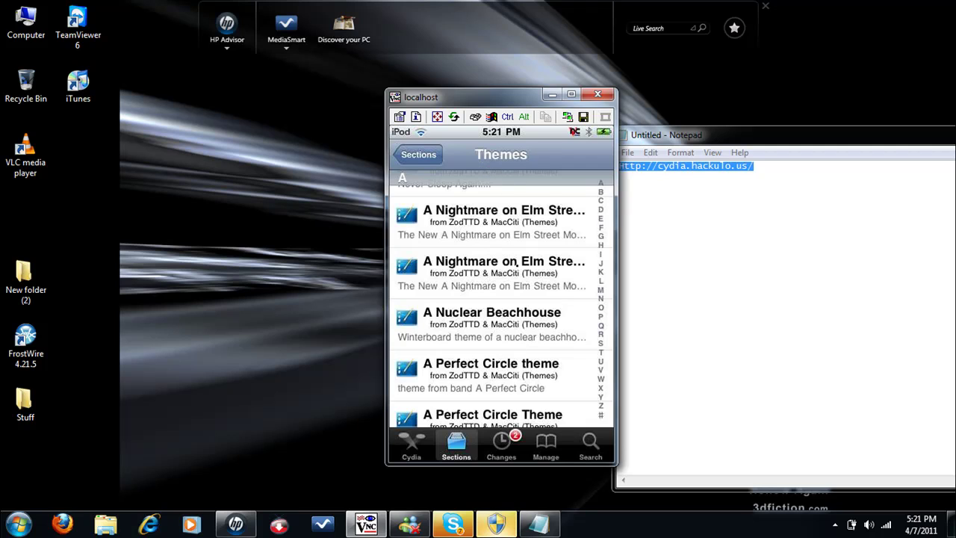
right_click(501, 263)
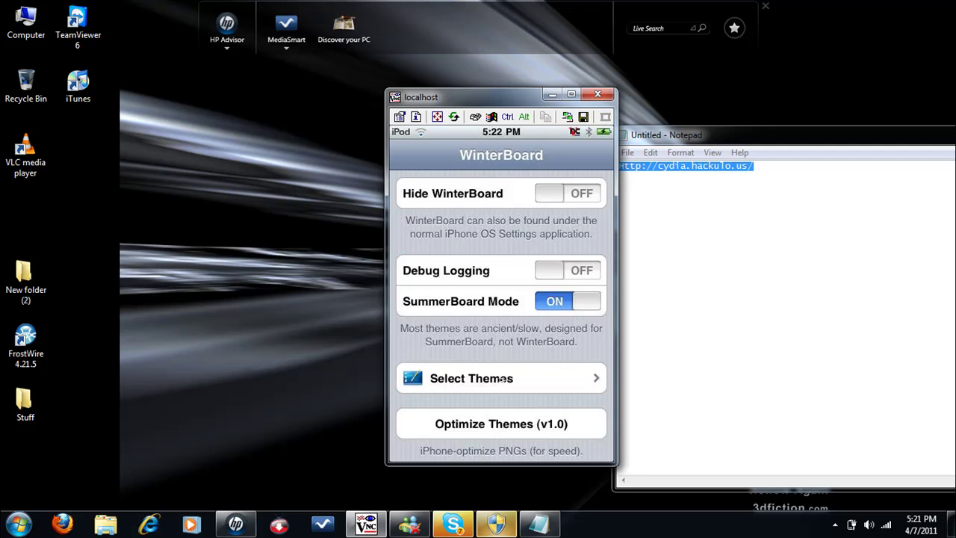
left_click(501, 378)
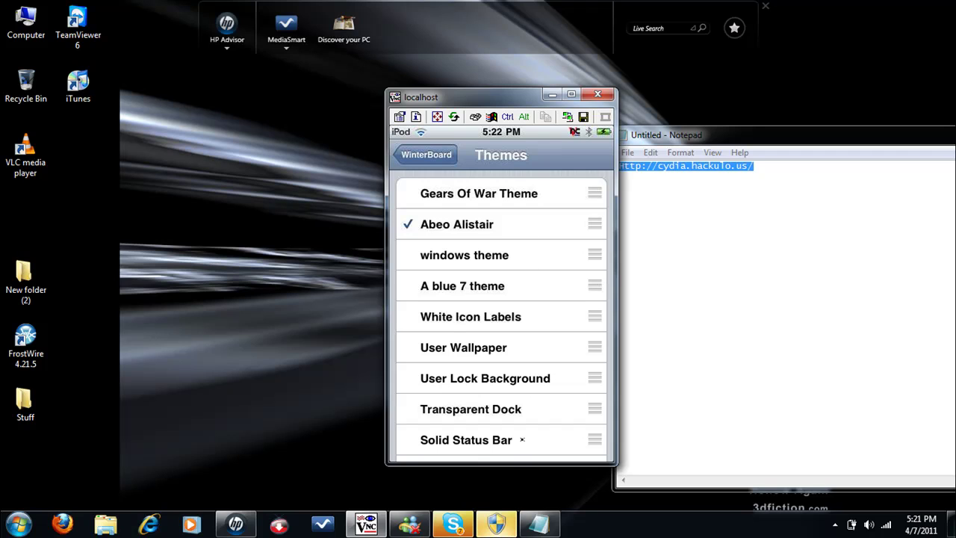
left_click_drag(522, 439, 528, 358)
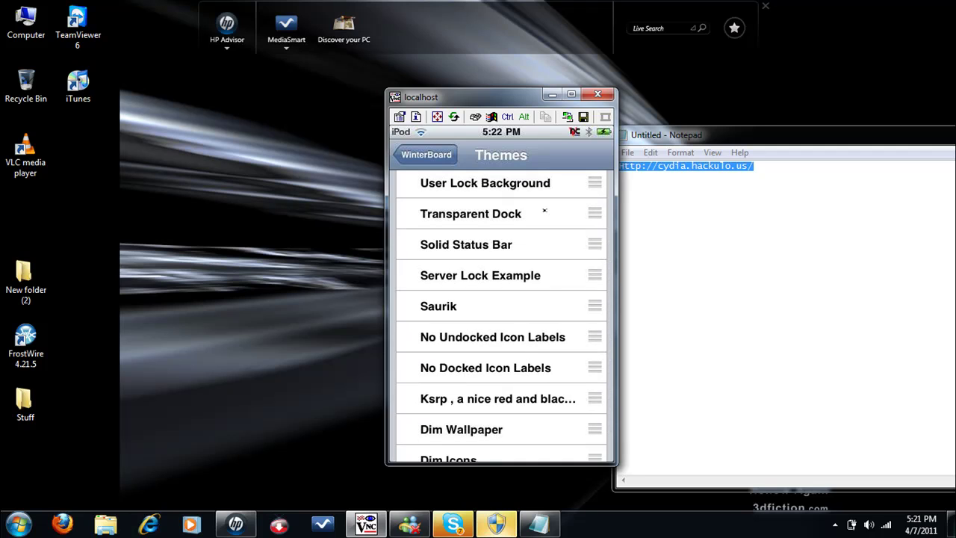
left_click_drag(544, 215, 533, 273)
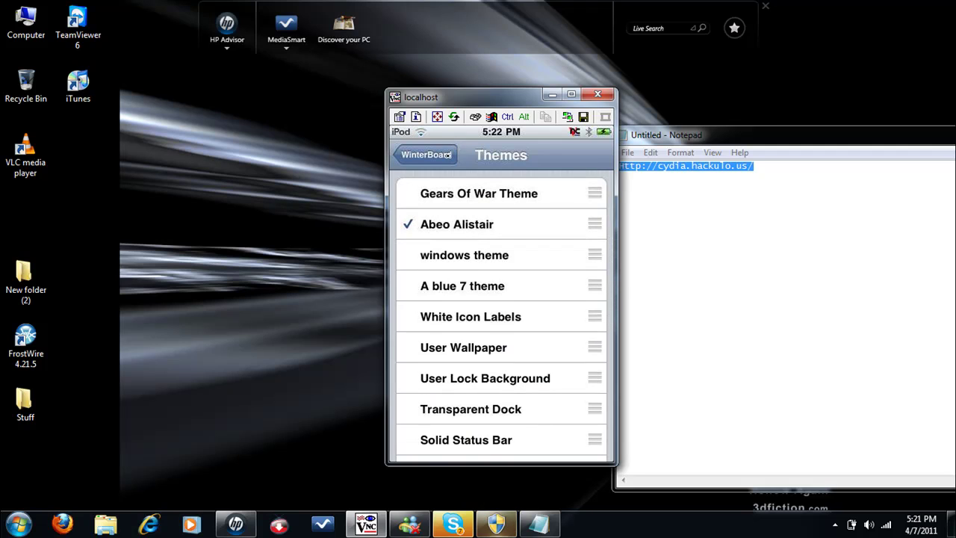
left_click(450, 155)
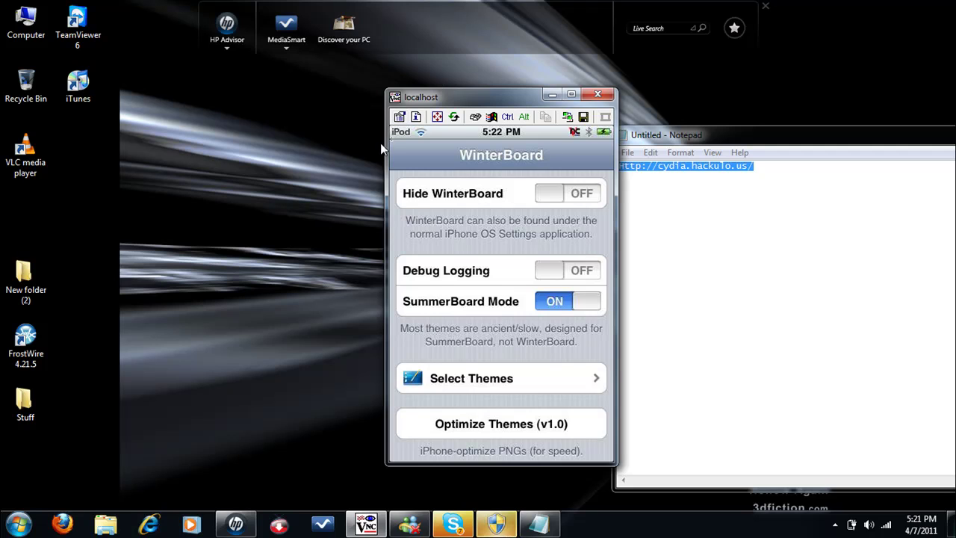
left_click(835, 524)
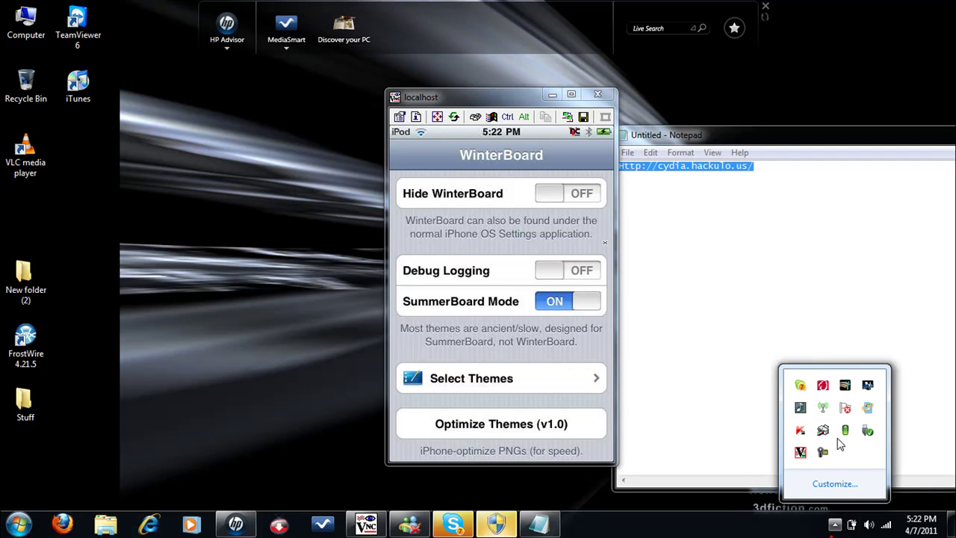